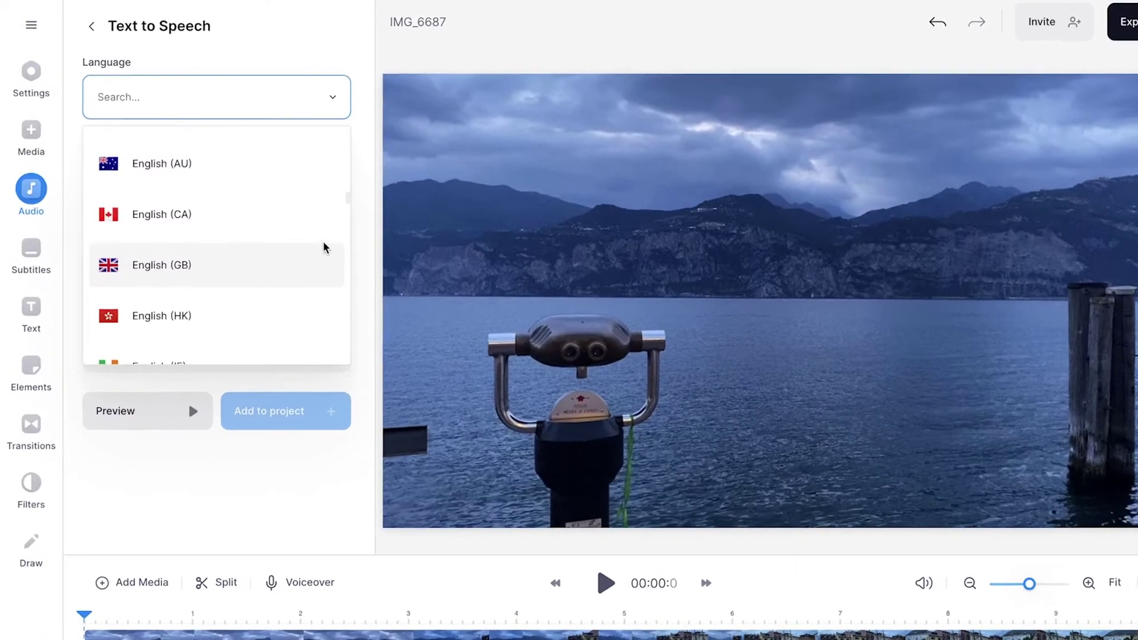
Preview the Text to Speech setup with English (US) and the Christopher voice before starting a new project
left_click(394, 298)
left_click(325, 191)
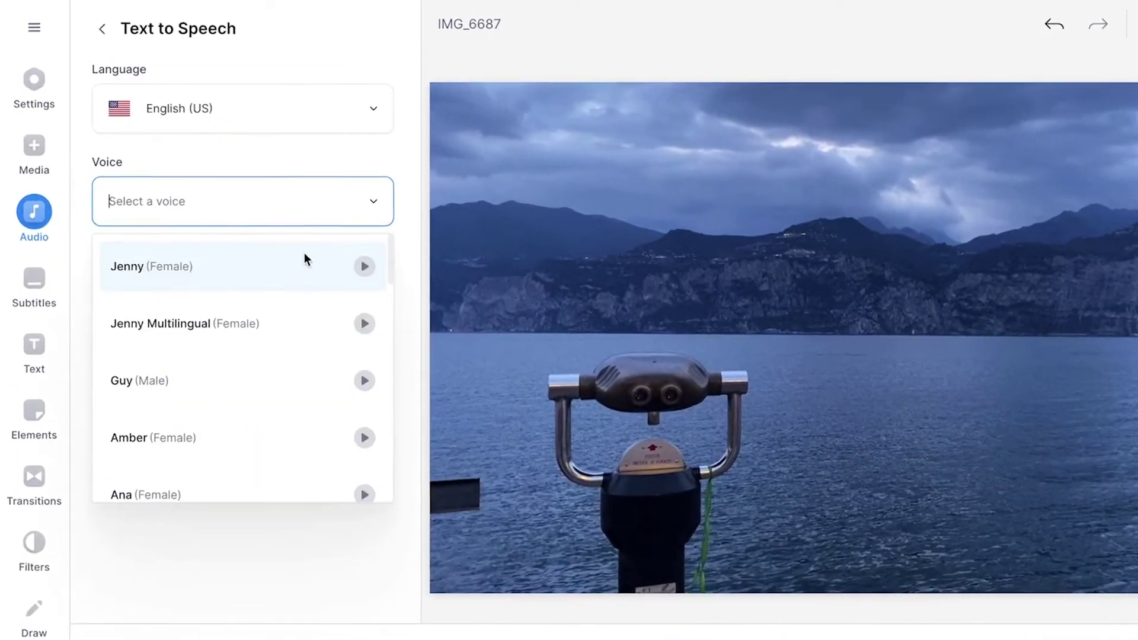
scroll(302, 356, "down", 3)
left_click(297, 351)
type("This pl")
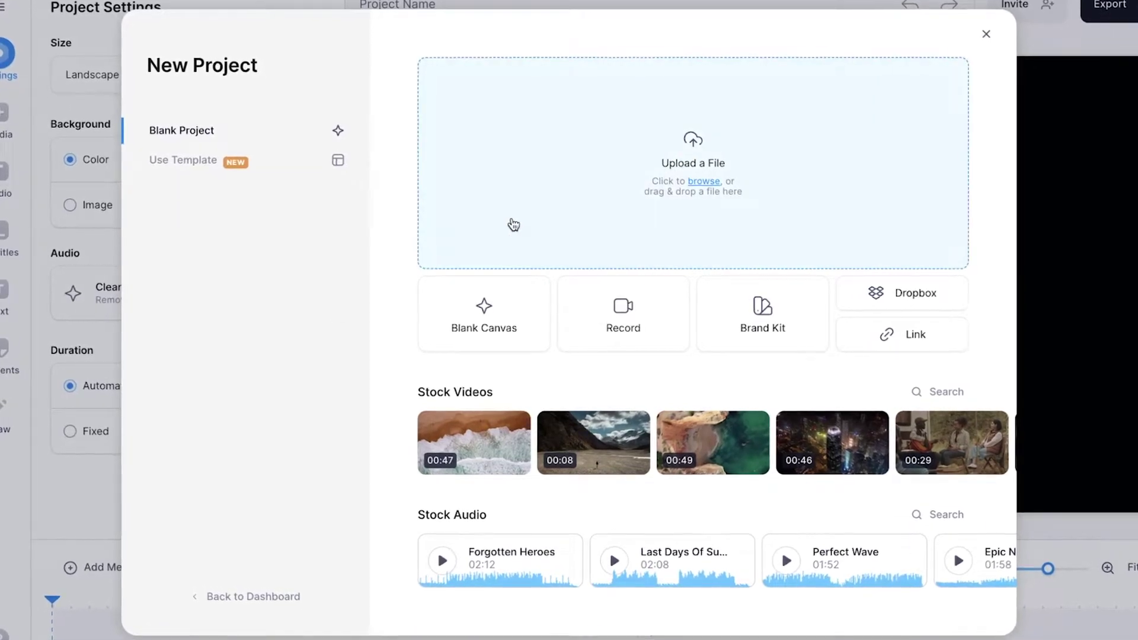
Upload the lakeside clip IMG_6687.MOV from the file picker as the project's video
left_click(514, 225)
left_click(613, 263)
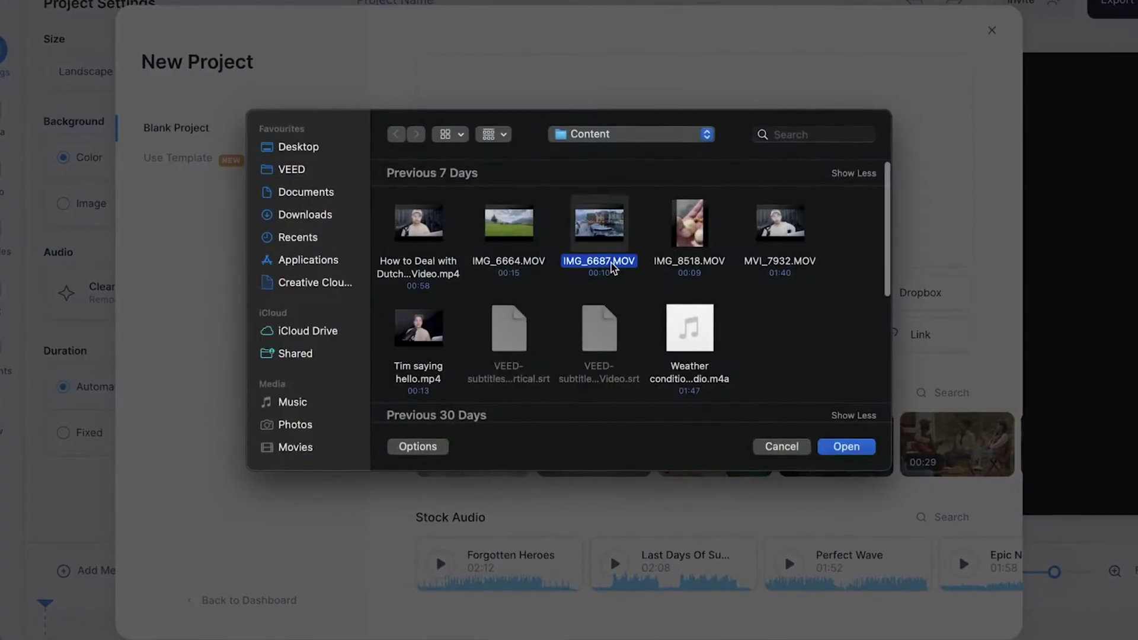
left_click(847, 447)
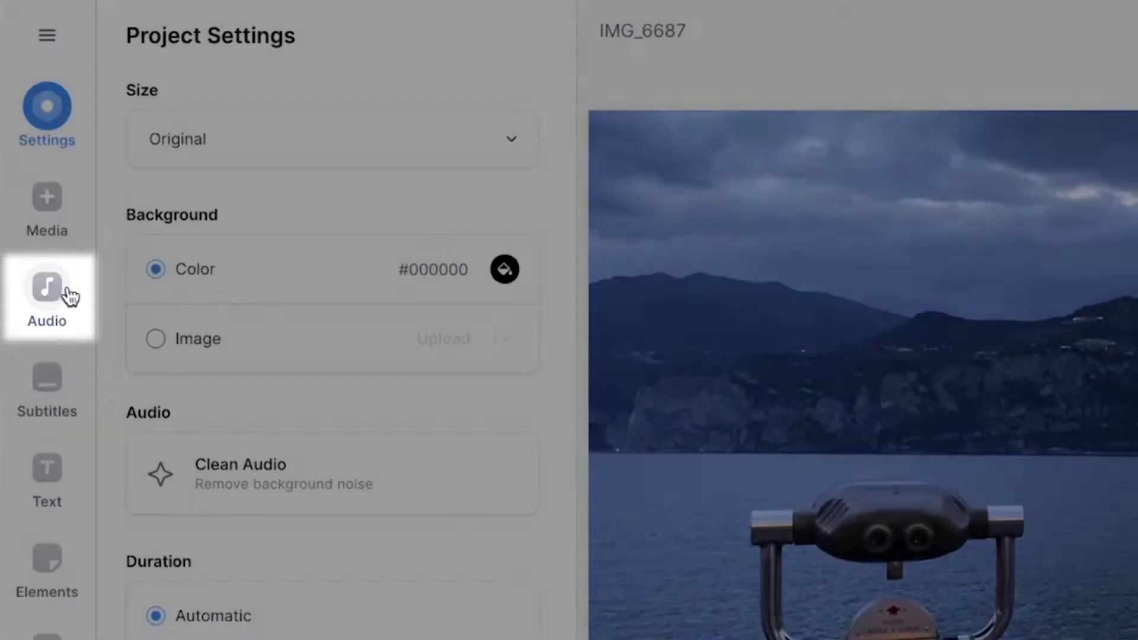
Go to the Add Audio options and start an AI Text to Speech voice
left_click(47, 287)
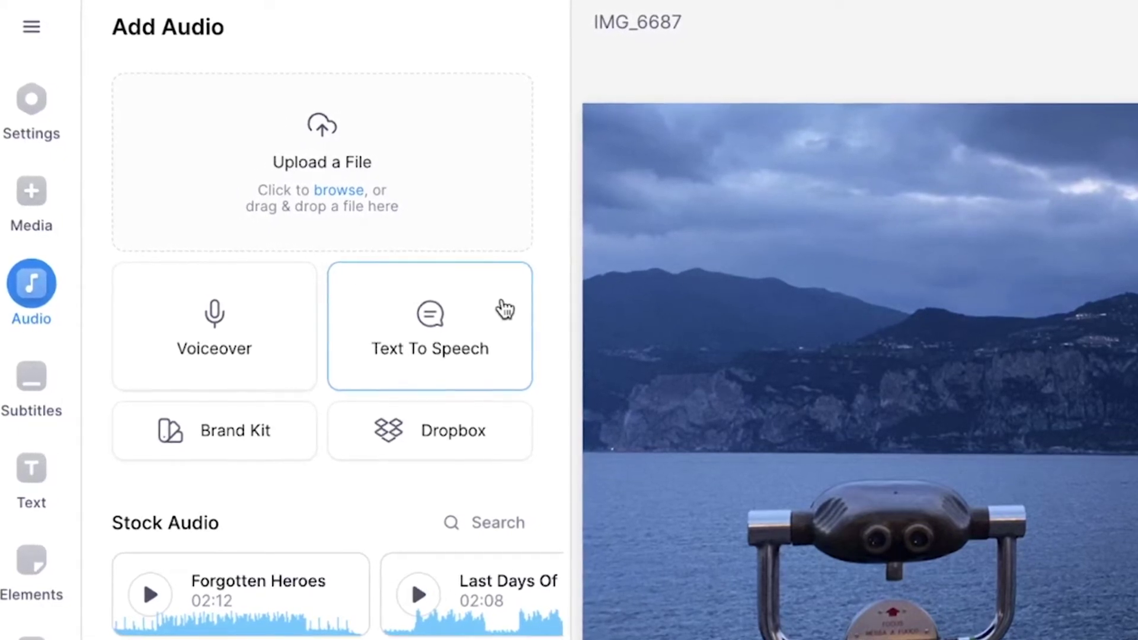
left_click(505, 310)
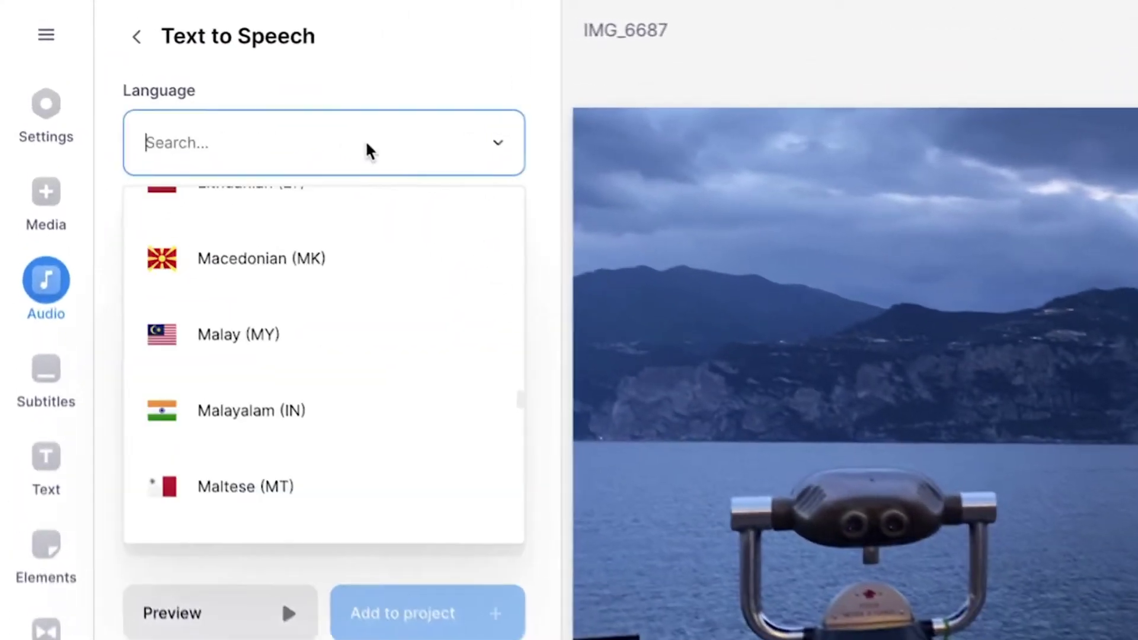
scroll(377, 306, "up", 1)
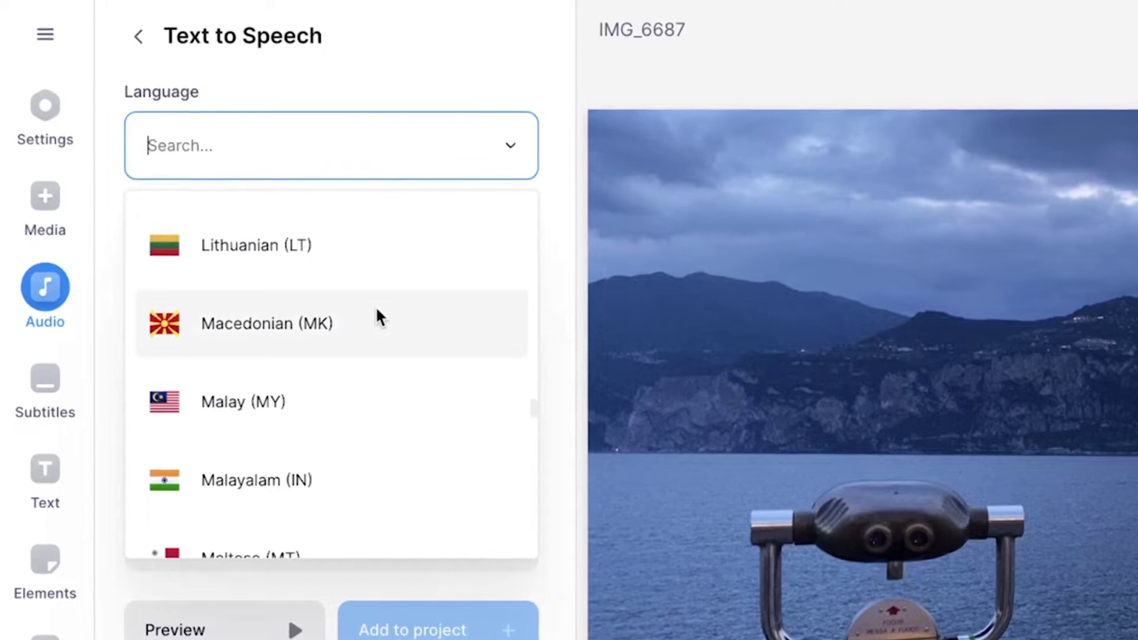
scroll(375, 306, "up", 5)
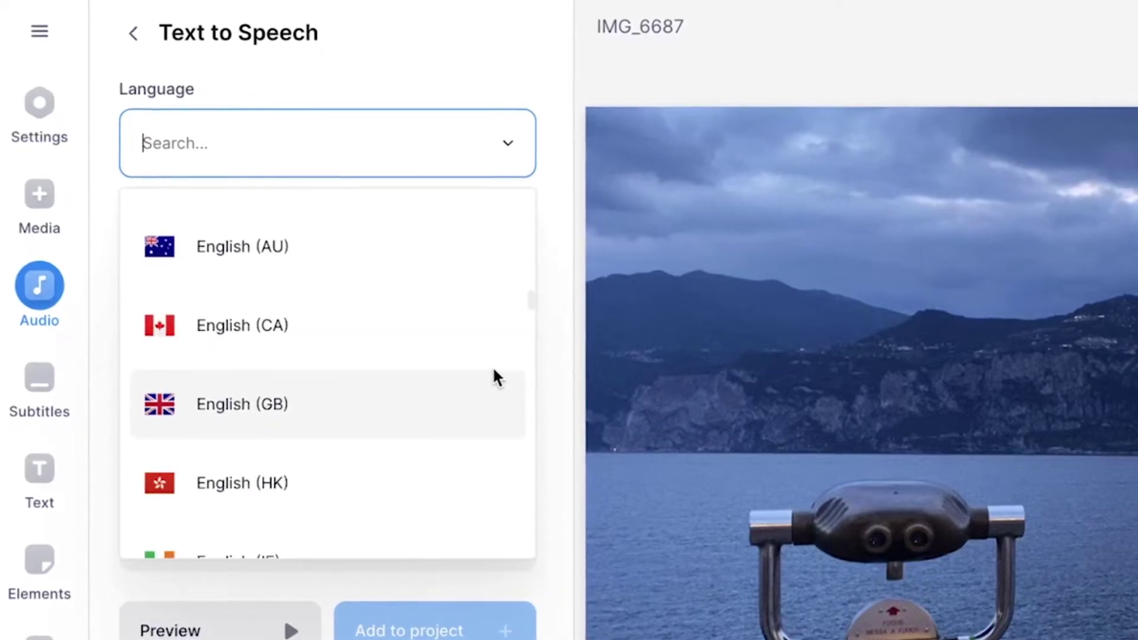
scroll(452, 309, "down", 1)
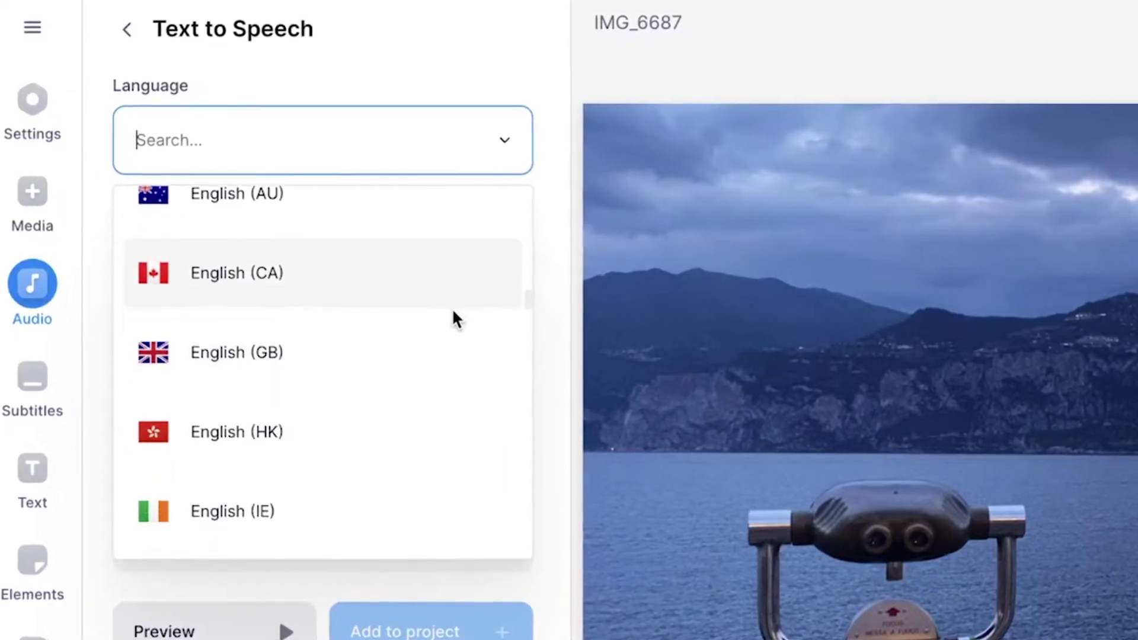
Keep English (US) and choose Christopher (Male) as the narrating voice
key("Escape")
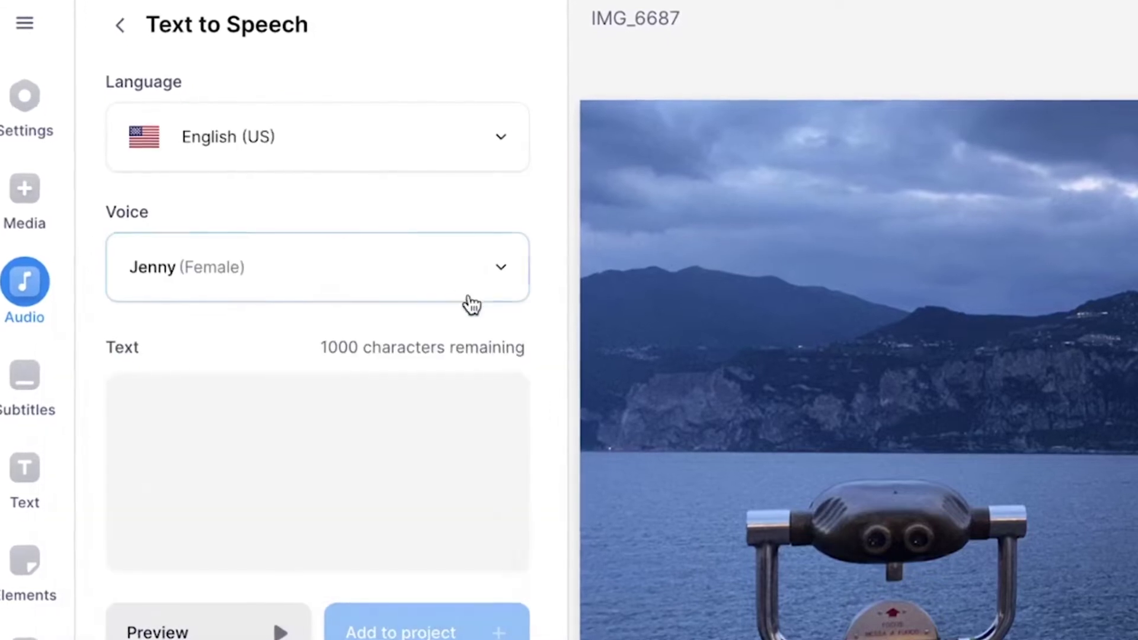
left_click(471, 285)
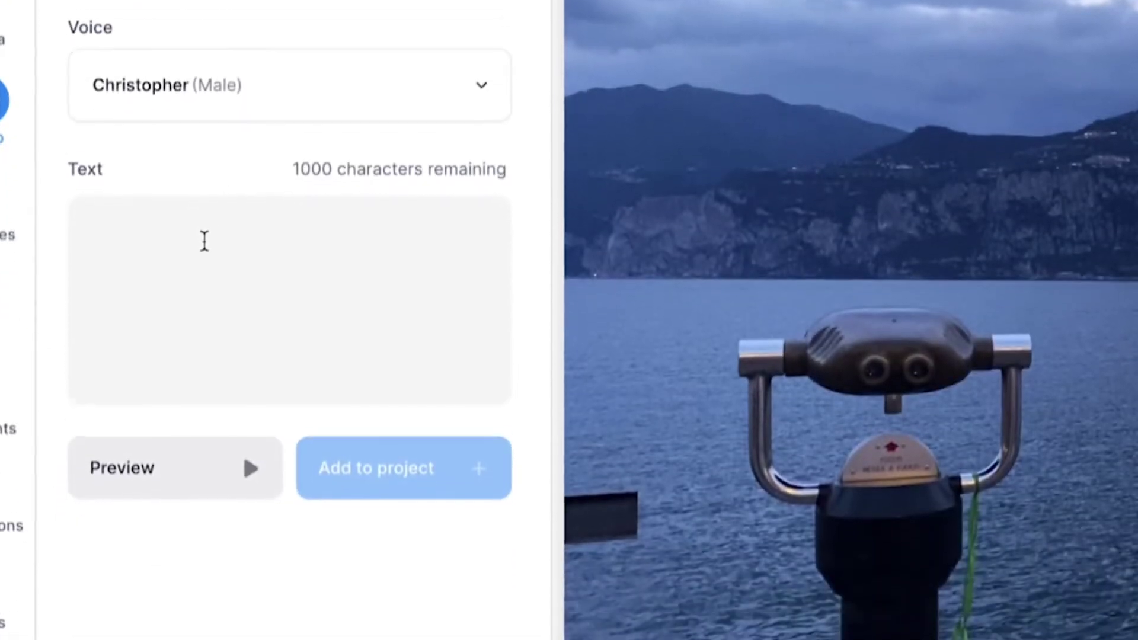
left_click(203, 241)
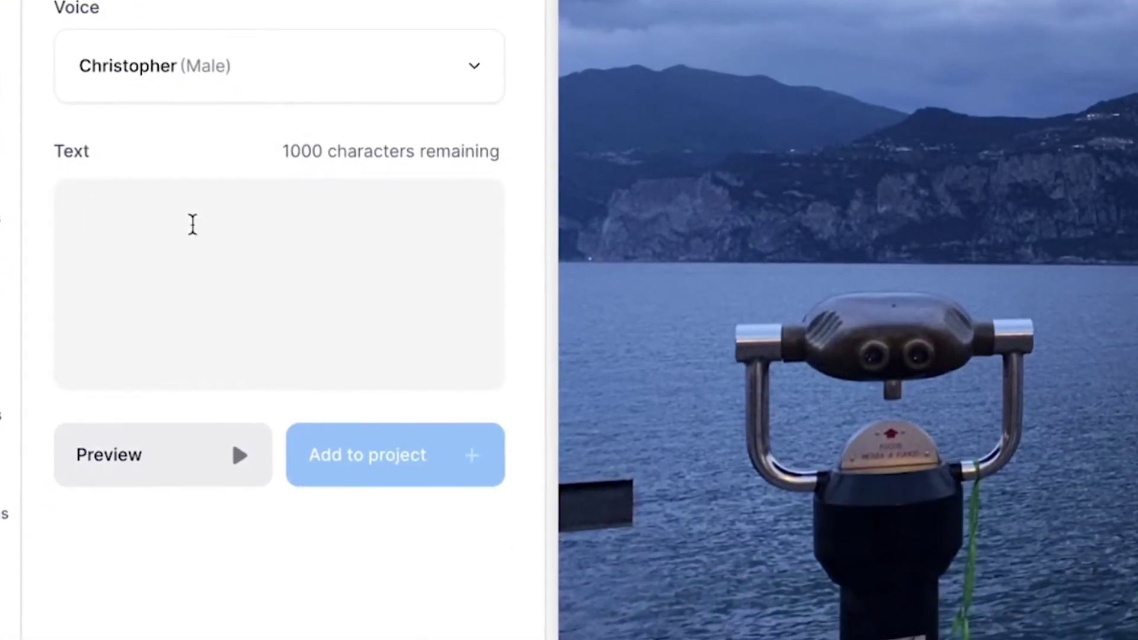
type("Thispl")
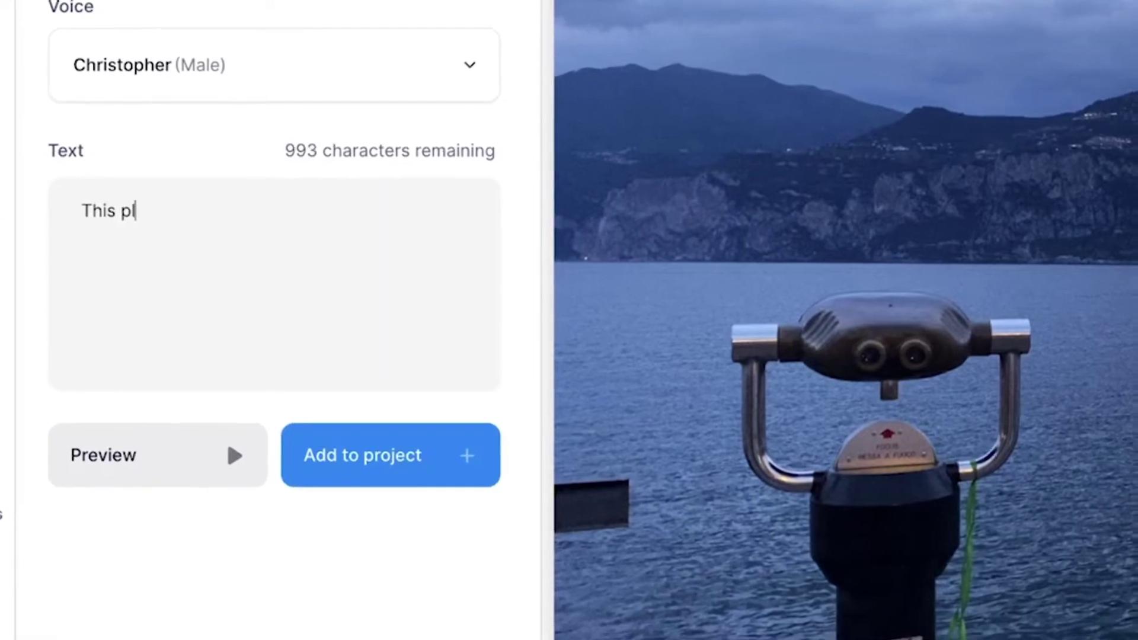
type("ace felt so incredibly dreamy")
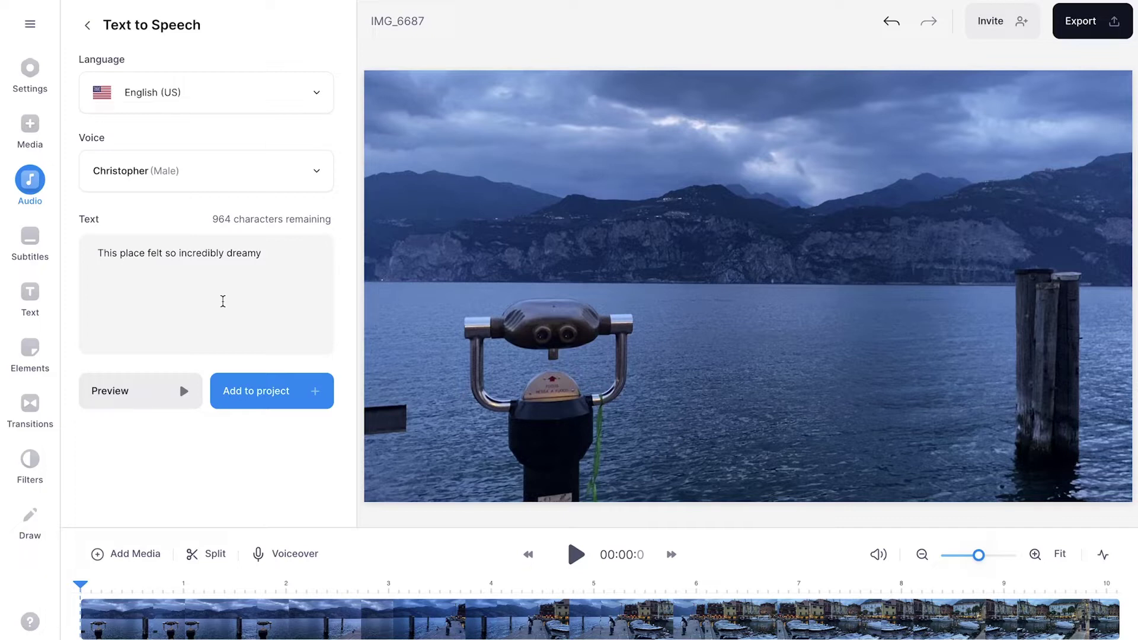
Preview the narration 'This place is incredibly dreamy, amazing' and add it to the project
left_click(153, 390)
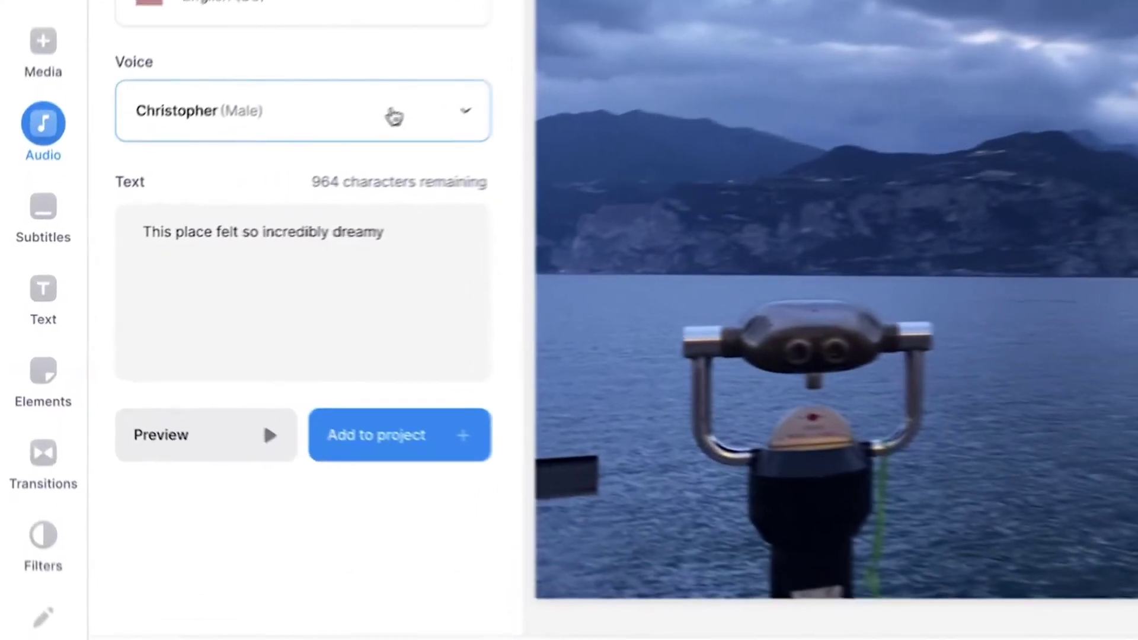
left_click(382, 115)
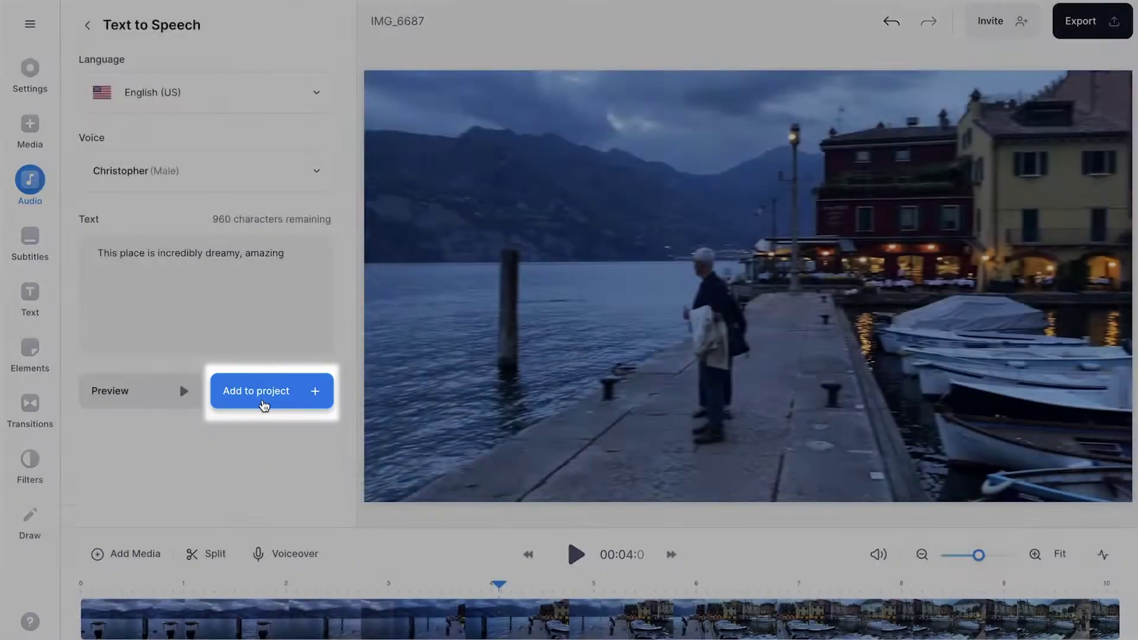
left_click(263, 403)
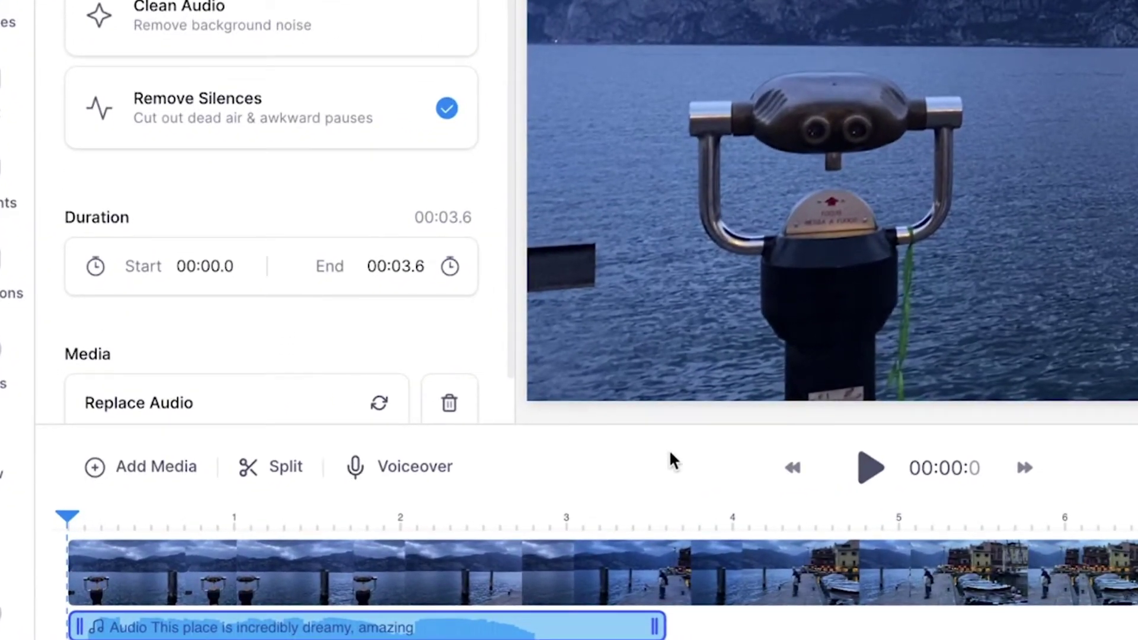
Play the video to check the newly added Christopher narration on the timeline
key("space")
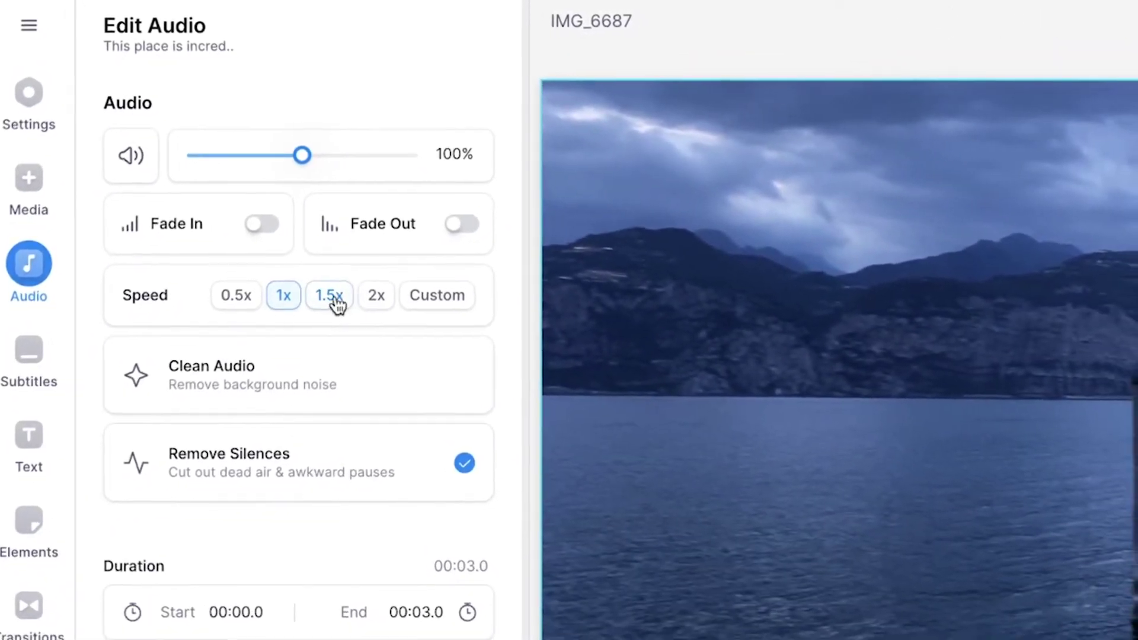
Set the narration clip's playback speed to 1.5x in Edit Audio
left_click(330, 295)
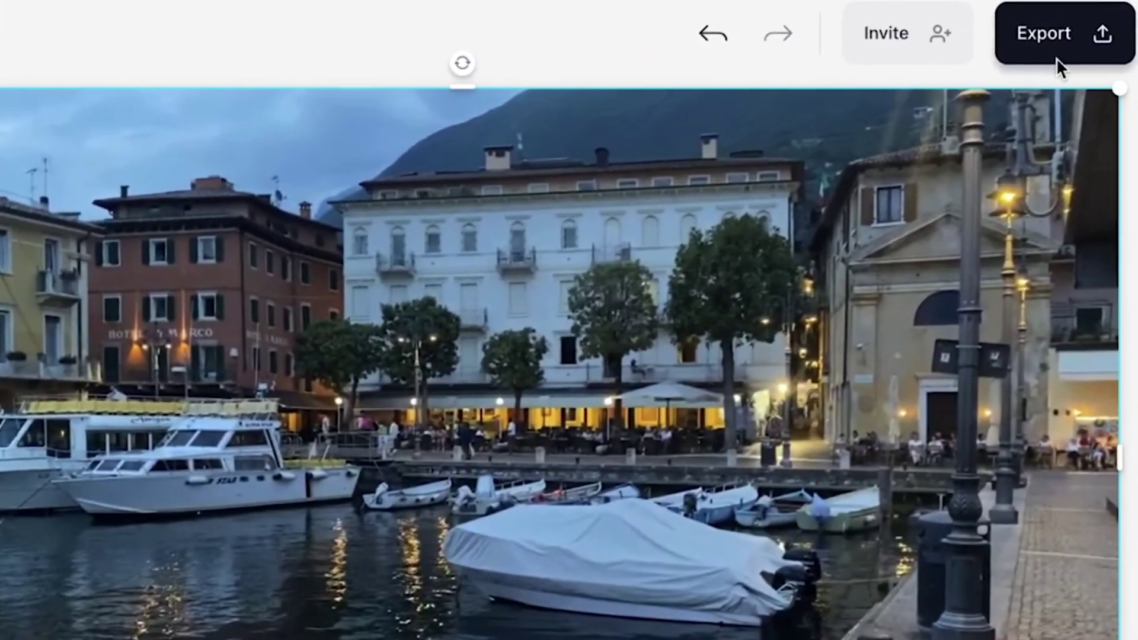
Export the lakeside video using the HD quality preset
left_click(1061, 31)
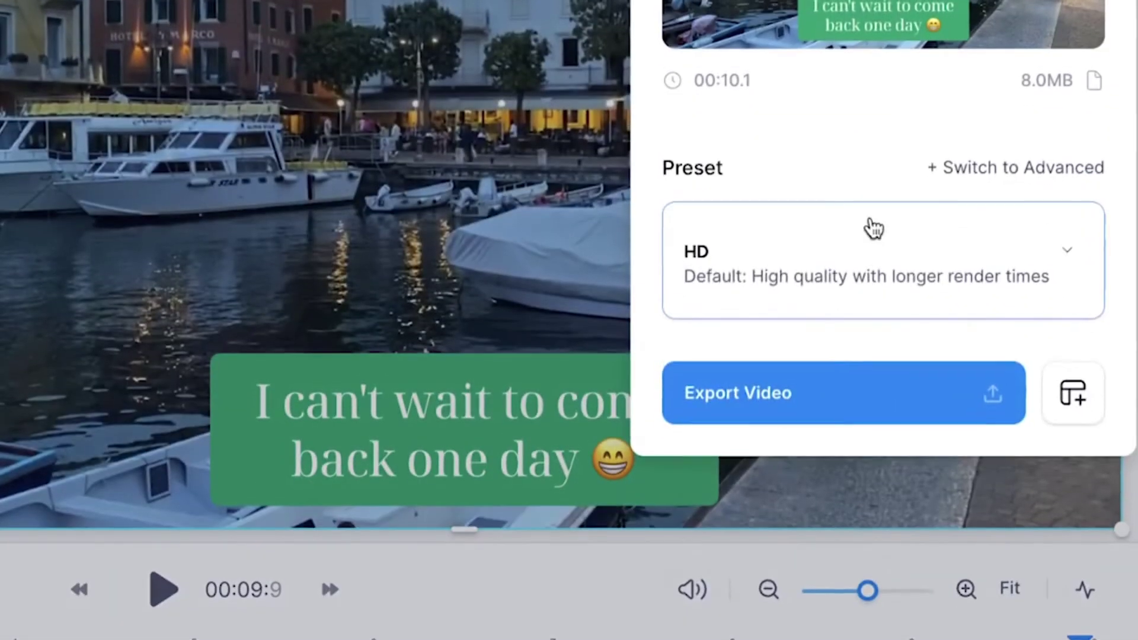
left_click(867, 249)
scroll(863, 260, "down", 2)
left_click(854, 275)
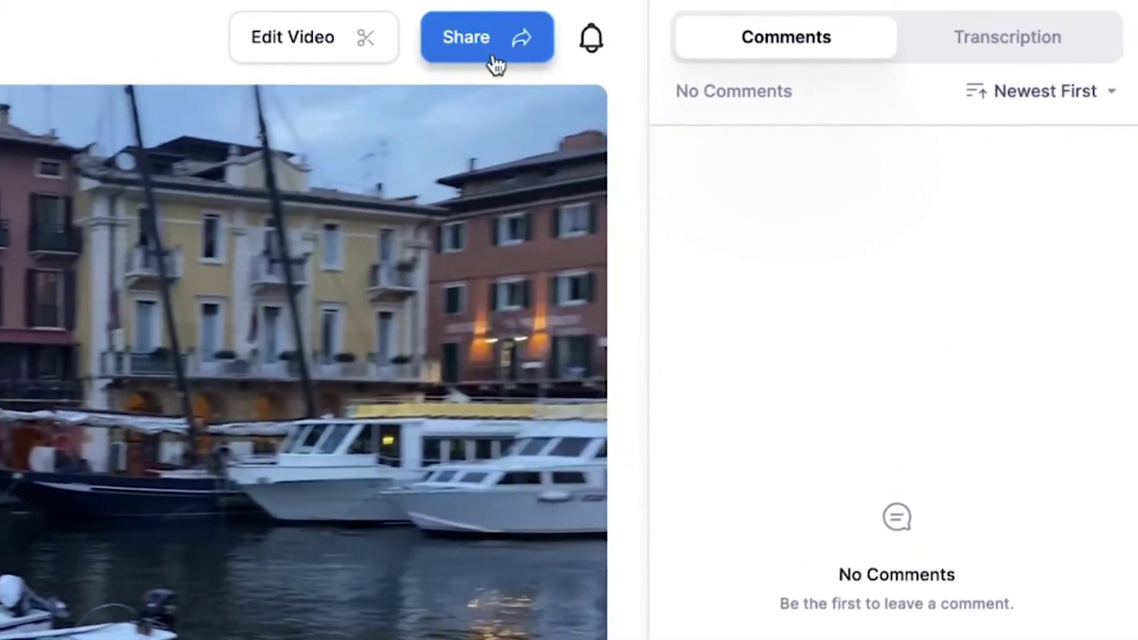
Share the exported video and bring up the MP4, GIF and MP3 download formats
left_click(671, 27)
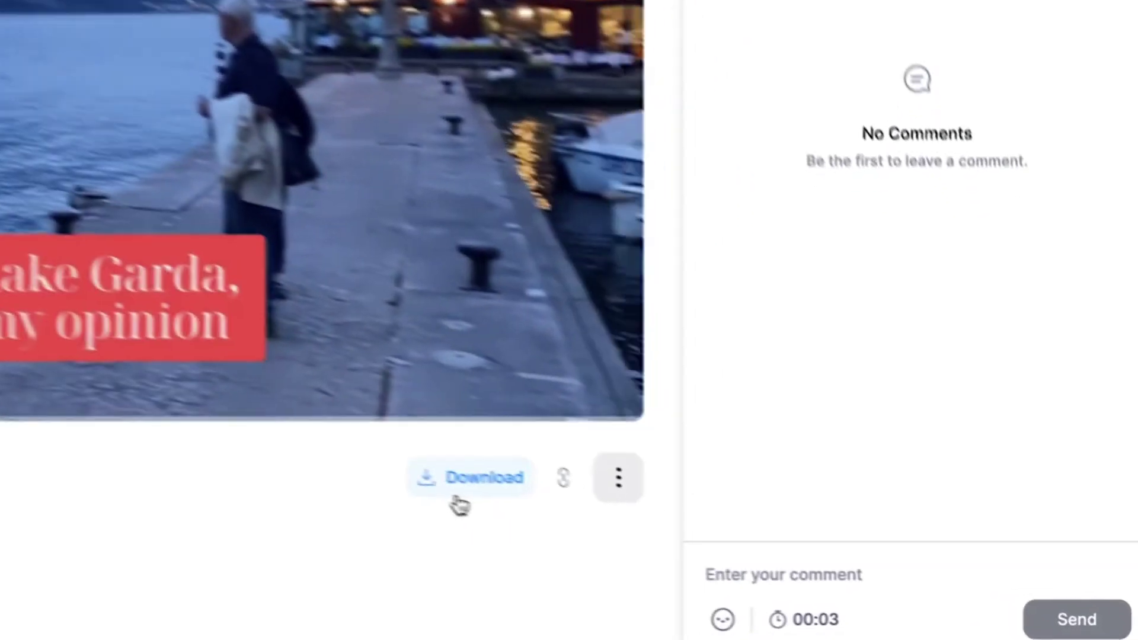
left_click(454, 477)
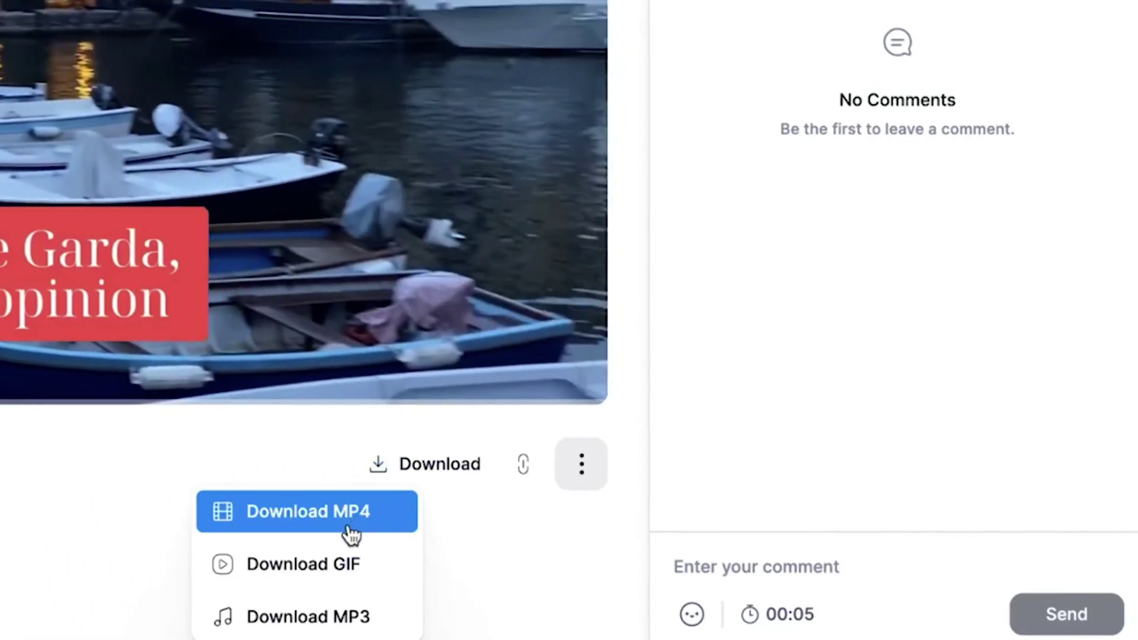